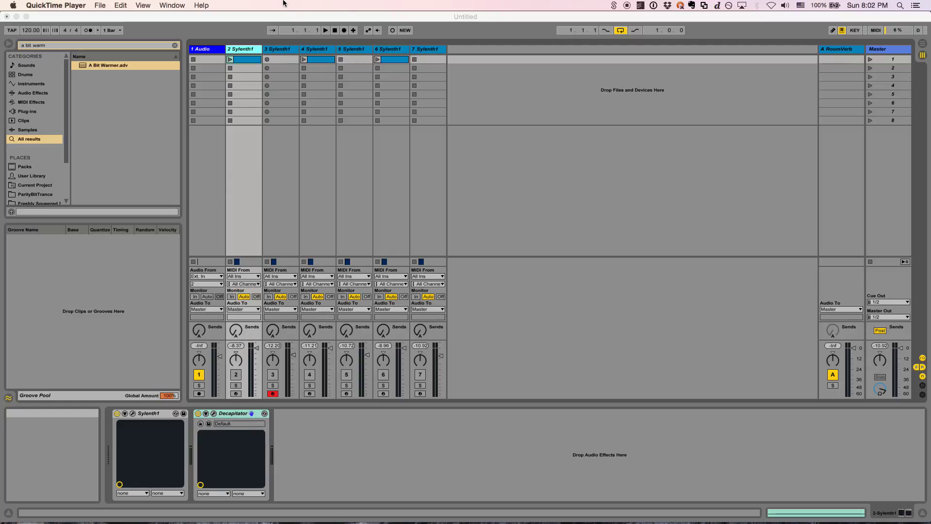
# - Select track 3 Sylenth1 to show its device chain
pyautogui.click(278, 55)
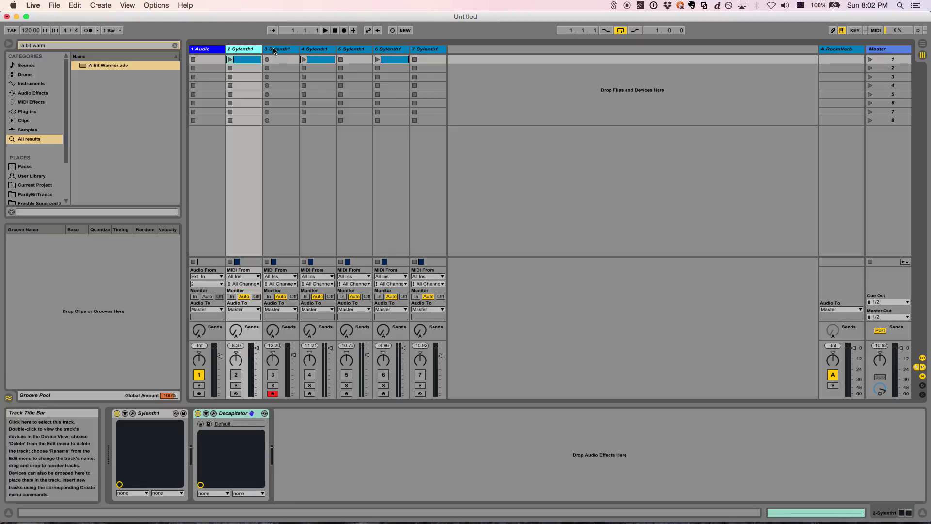
pyautogui.click(274, 51)
pyautogui.click(251, 52)
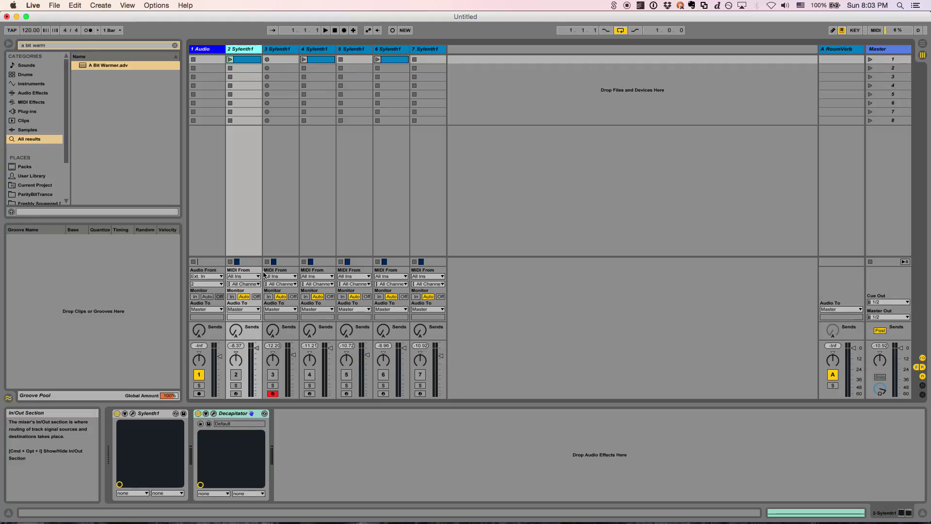
pyautogui.click(274, 49)
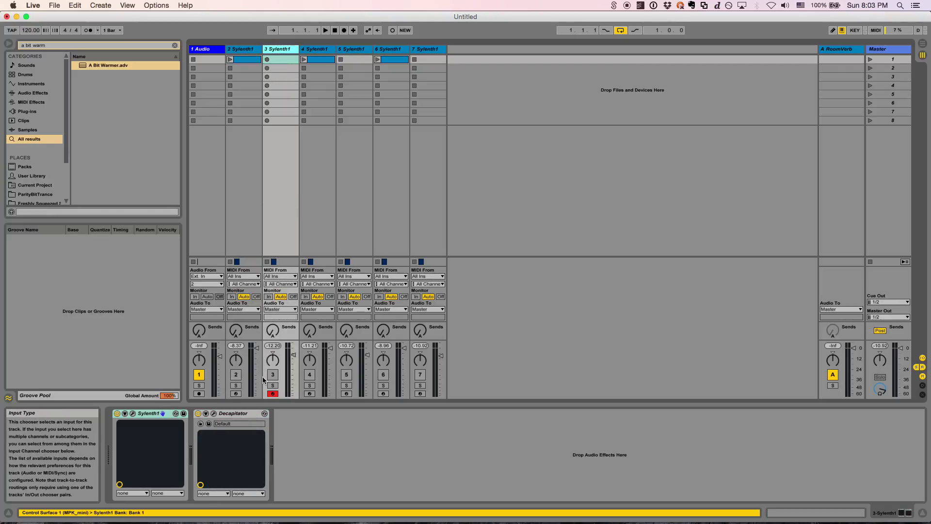
# - Set track 3's Decapitator to the E saturation style and close its plug-in window
pyautogui.click(233, 414)
pyautogui.click(213, 414)
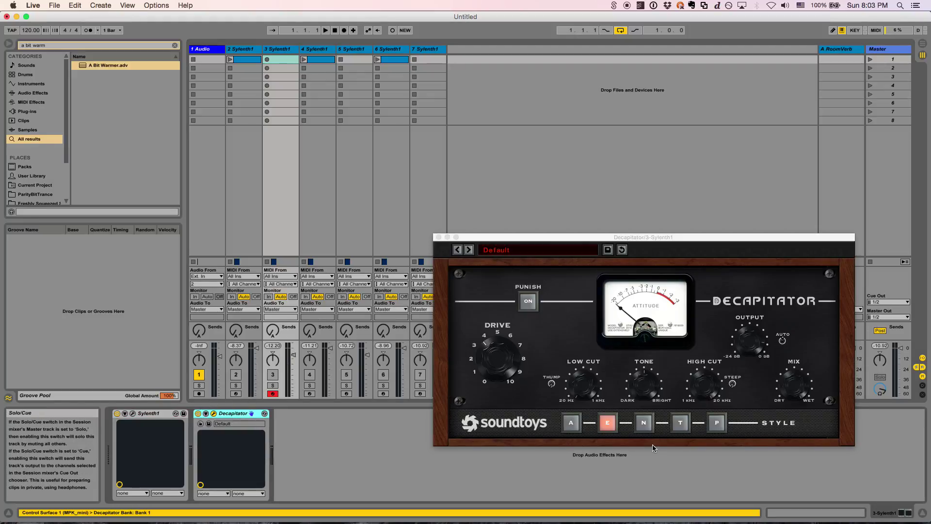
pyautogui.click(607, 424)
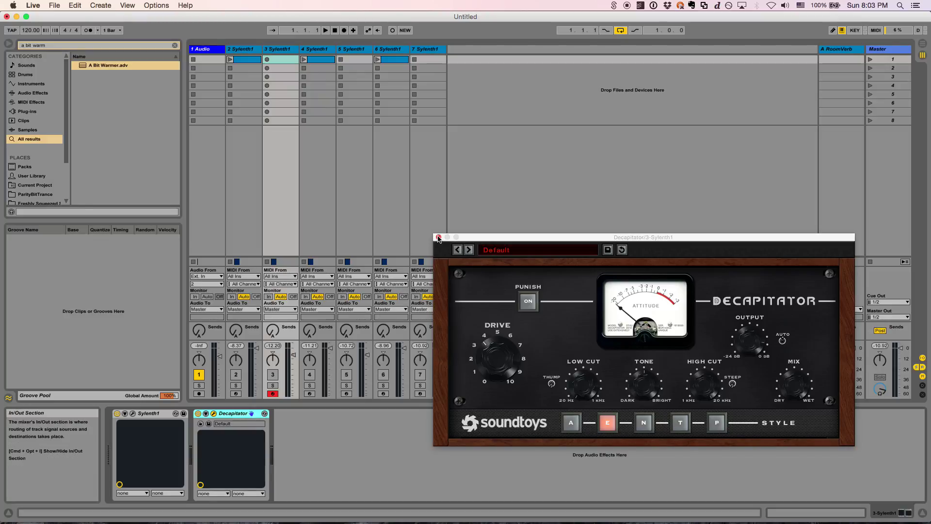
pyautogui.click(439, 237)
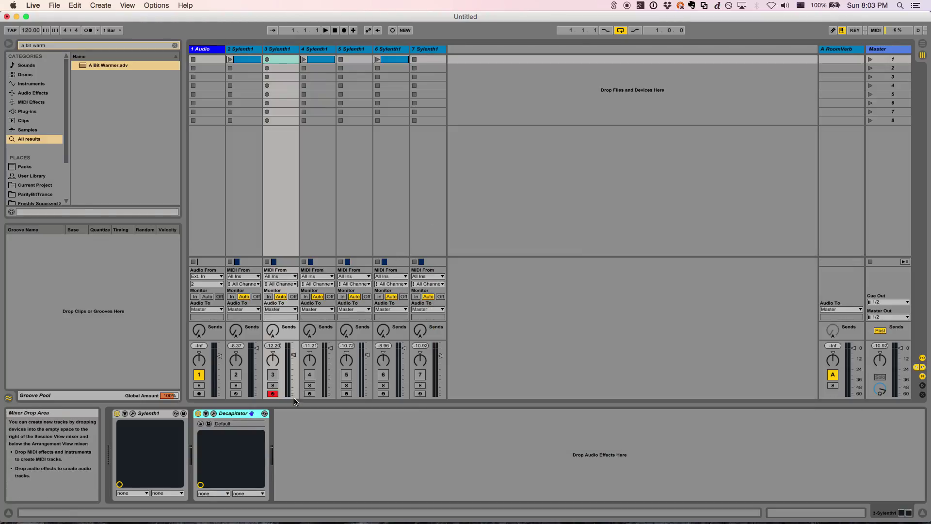
# - Solo track 3 and play it briefly to listen, then unsolo it
pyautogui.click(272, 385)
pyautogui.press('space')
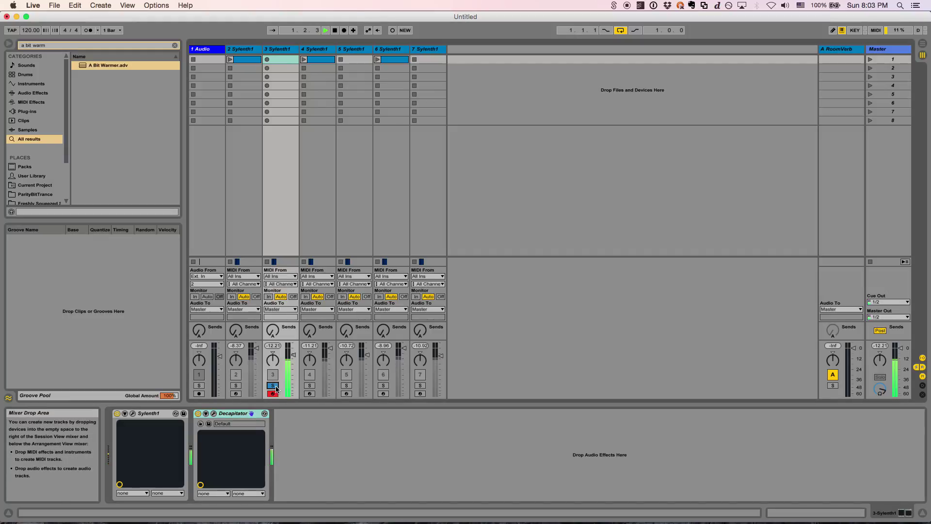
pyautogui.press('space')
pyautogui.click(273, 387)
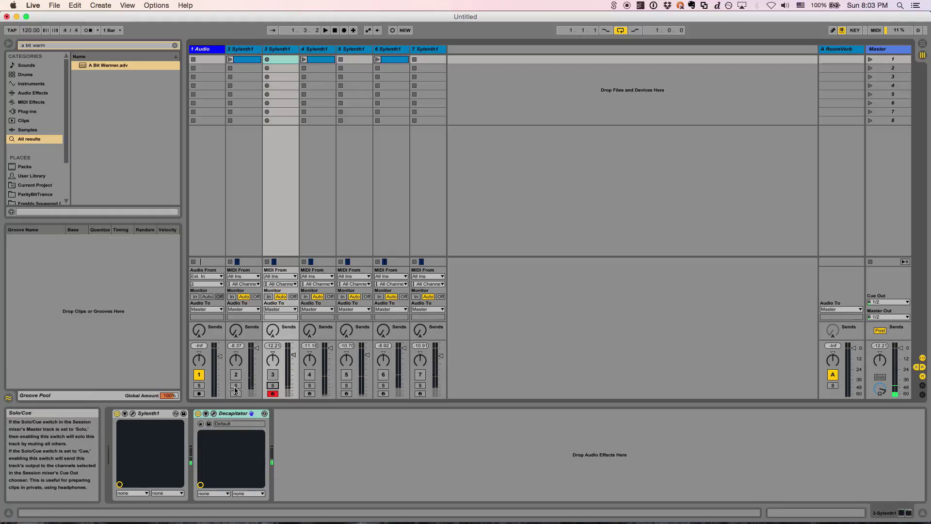
# - Play track 2 soloed, compare it against track 3, then stop and select track 2
pyautogui.click(235, 388)
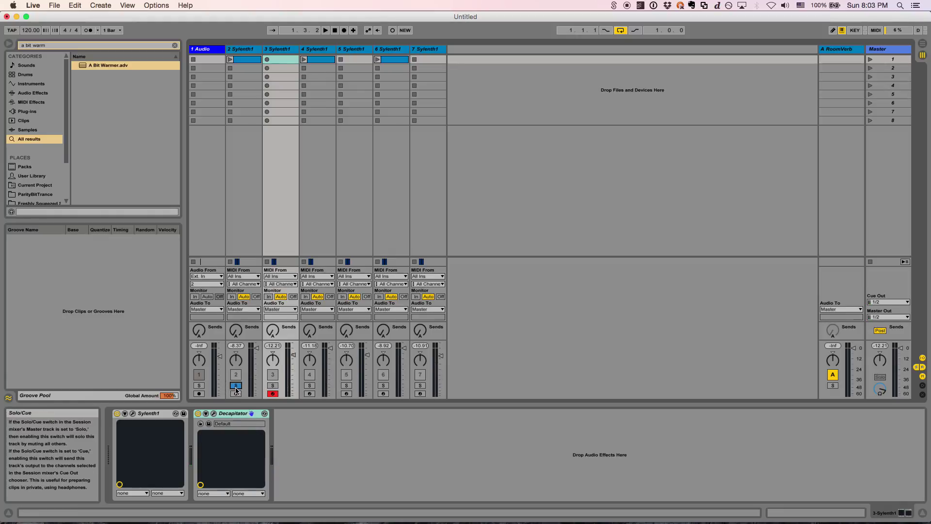
pyautogui.press('space')
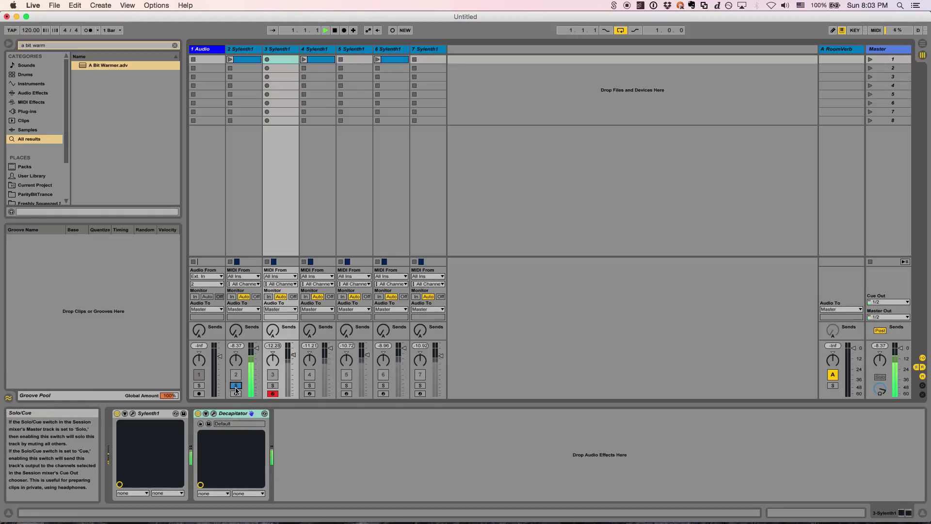
pyautogui.click(273, 385)
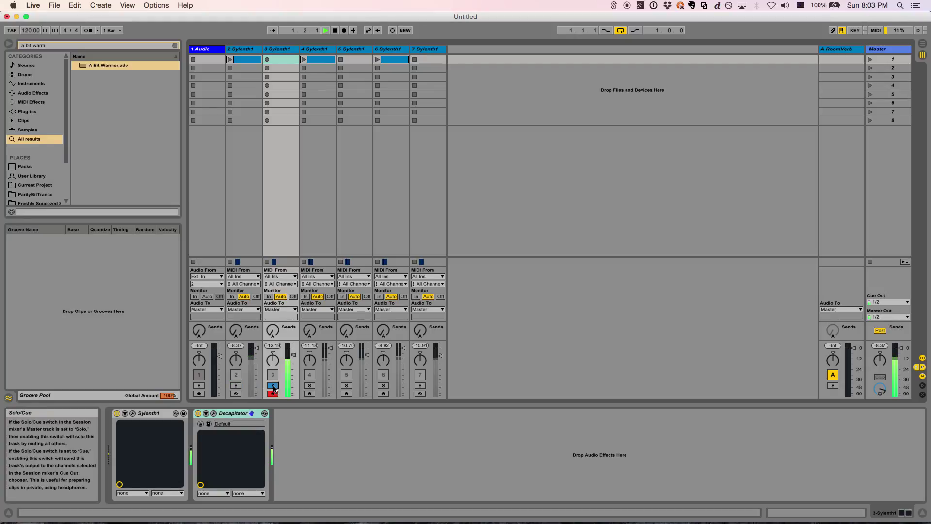
pyautogui.click(236, 386)
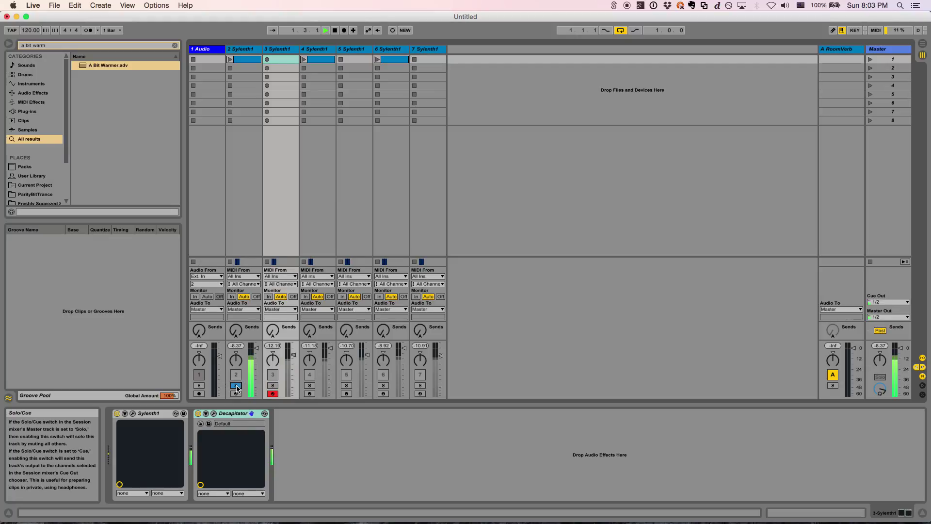
pyautogui.press('space')
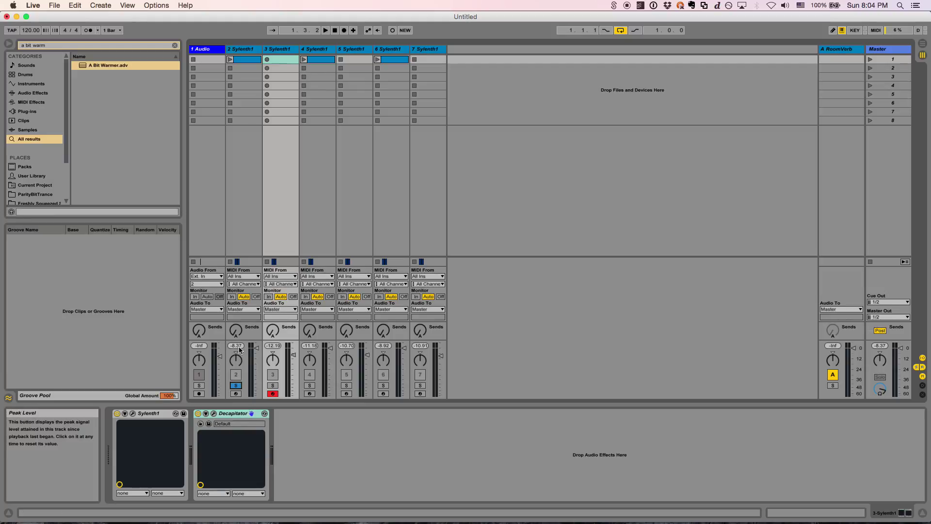
pyautogui.click(244, 50)
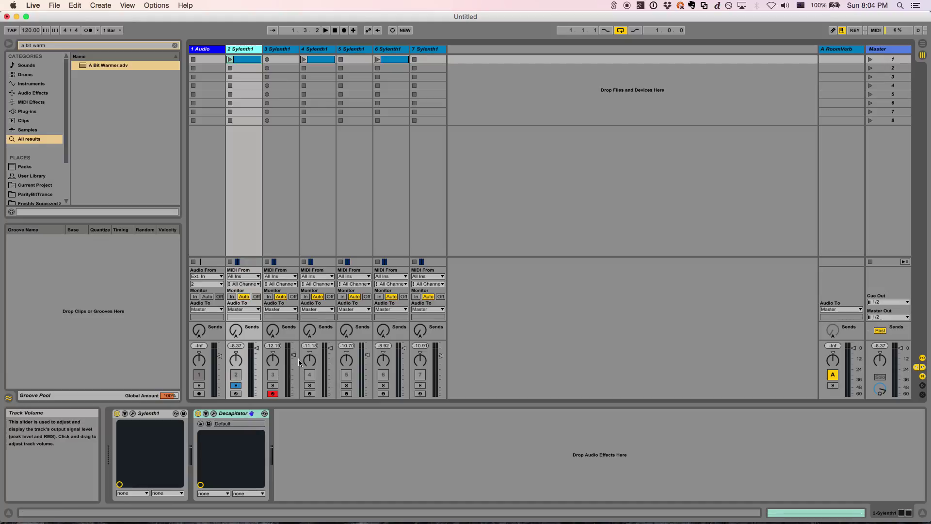
# - On track 4, check the FabFilter Saturn plug-in, then delete Voxengo SPAN from the chain
pyautogui.click(324, 51)
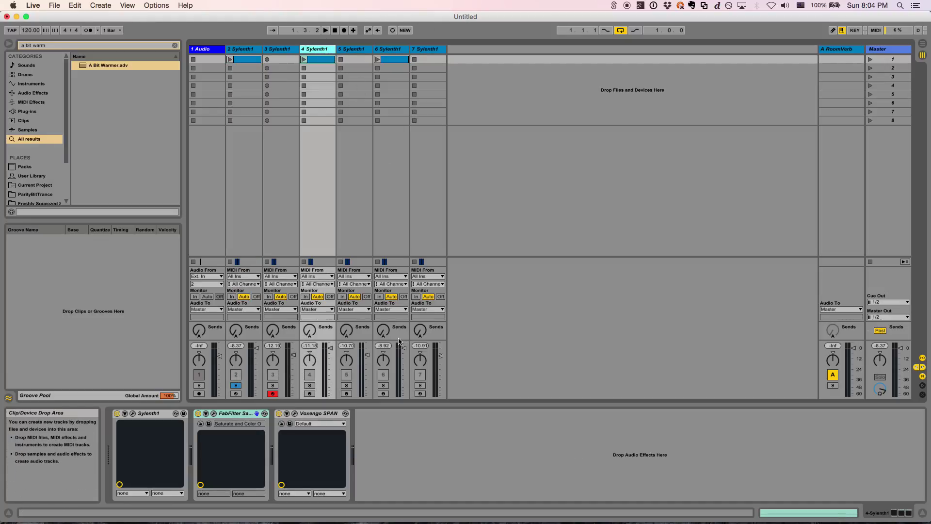
pyautogui.click(235, 413)
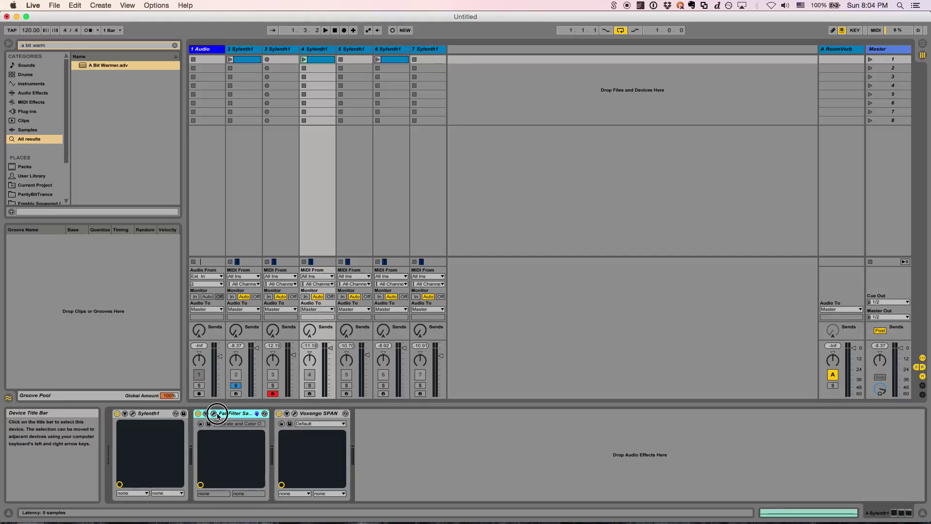
pyautogui.click(214, 413)
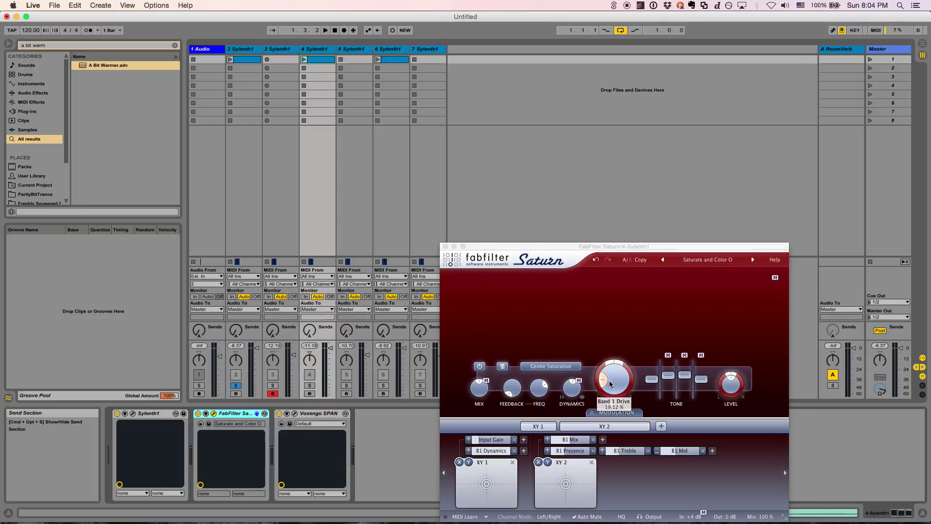
pyautogui.click(446, 246)
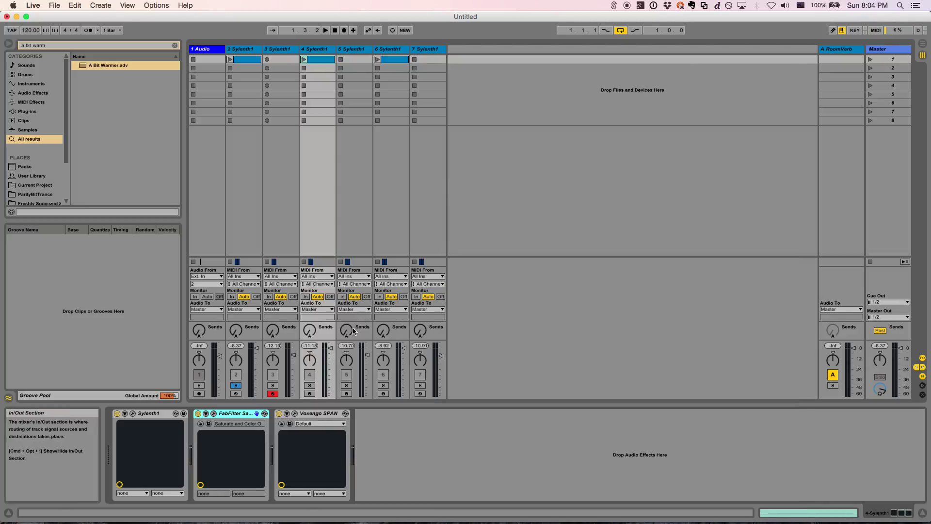
pyautogui.click(308, 415)
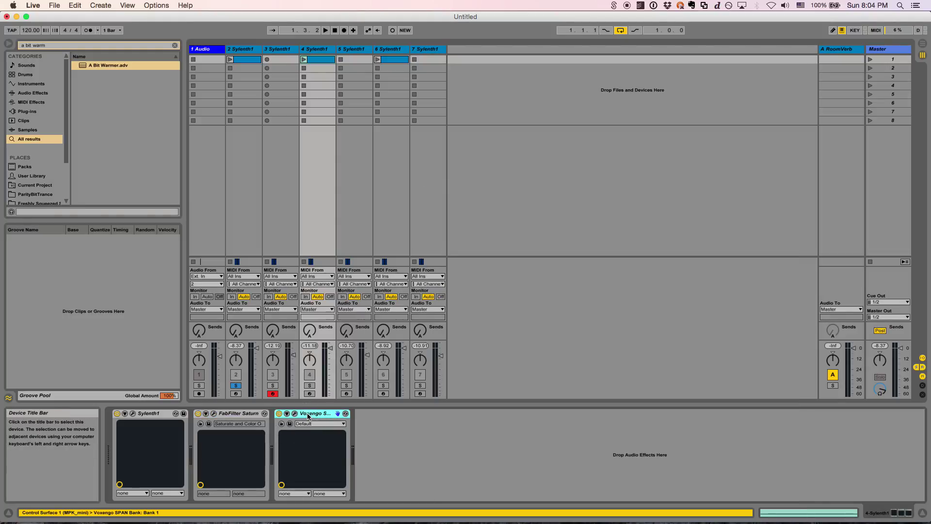
pyautogui.press('Delete')
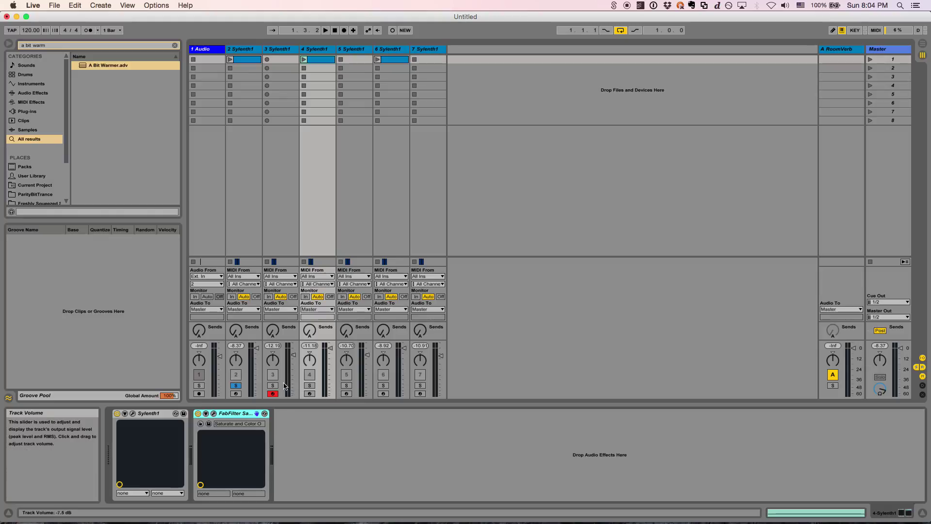
# - Solo track 5 and, during playback, raise its volume fader slightly
pyautogui.click(309, 385)
pyautogui.click(347, 386)
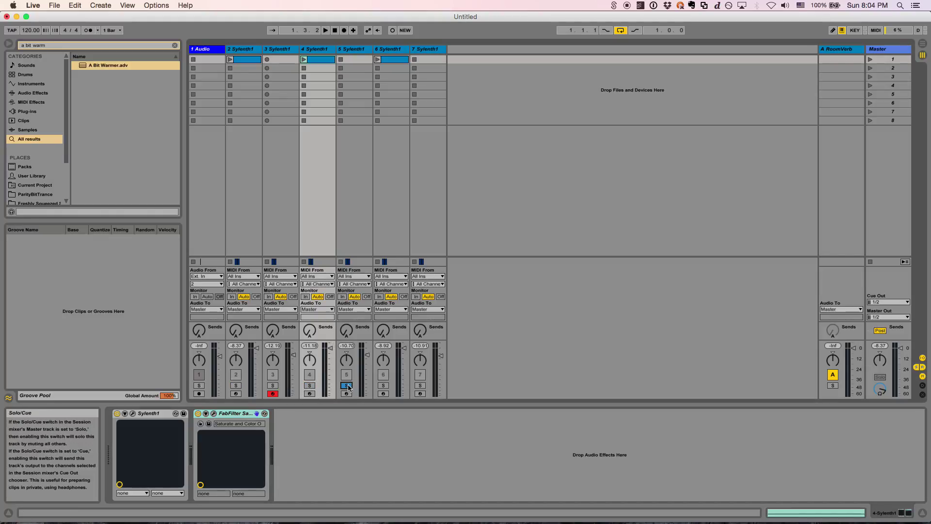
pyautogui.press('space')
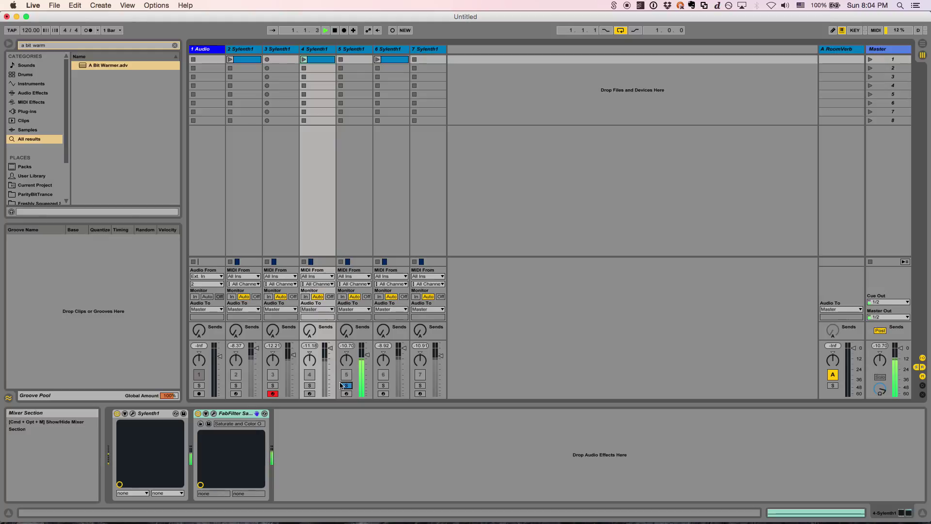
pyautogui.press('space')
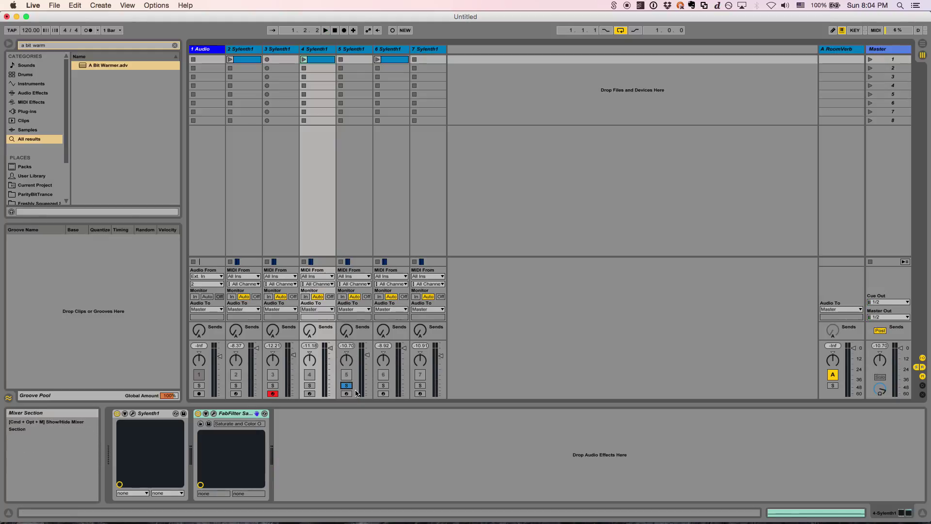
pyautogui.press('space')
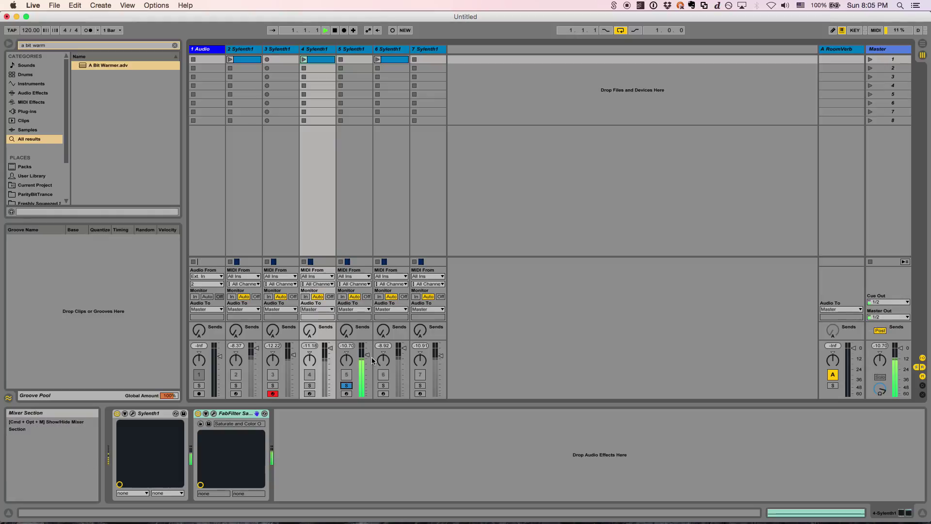
pyautogui.click(368, 356)
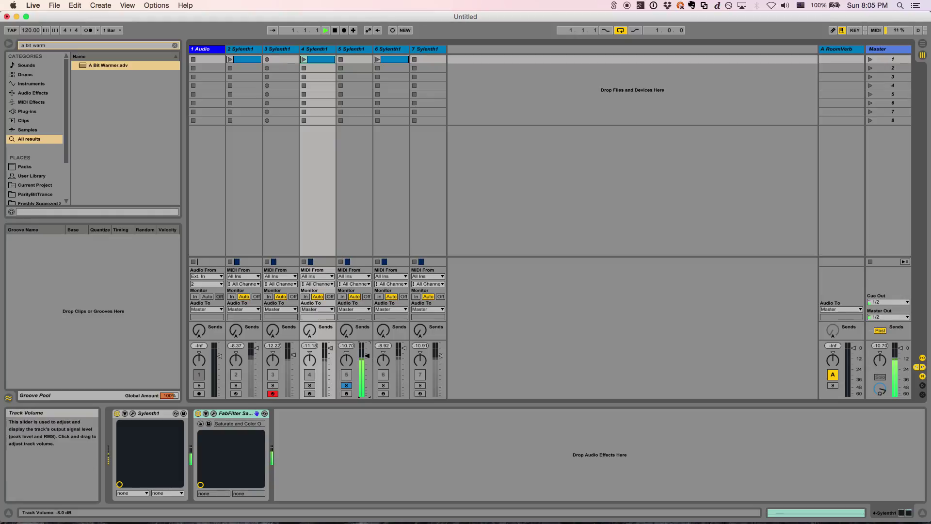
pyautogui.moveTo(367, 356); pyautogui.dragTo(368, 355)
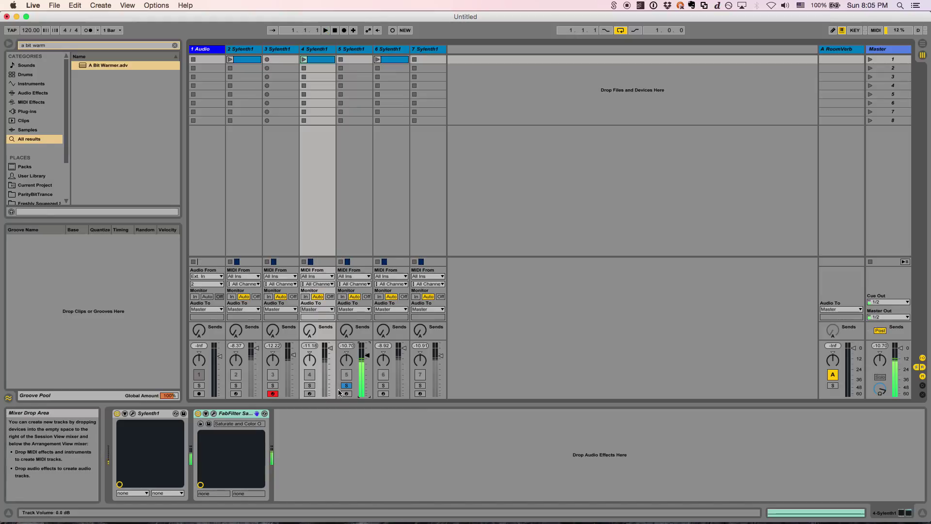
pyautogui.press('space')
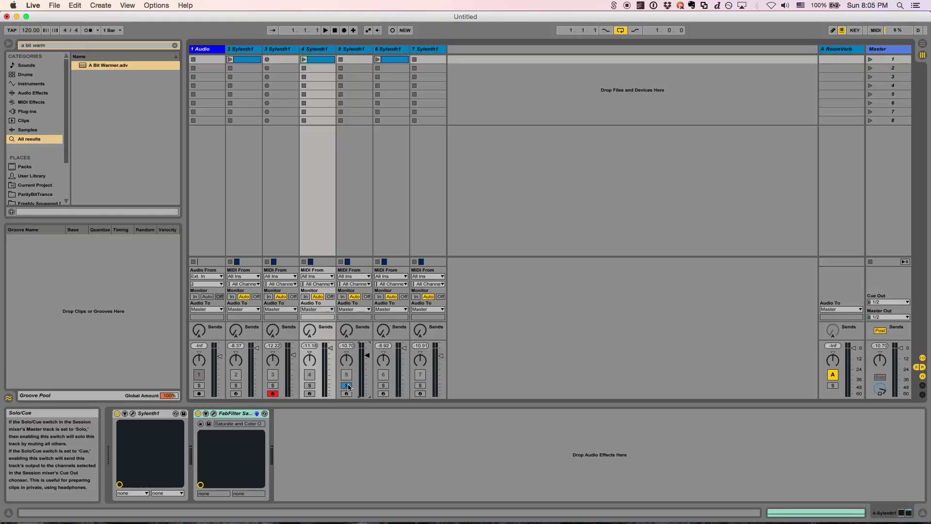
pyautogui.press('space')
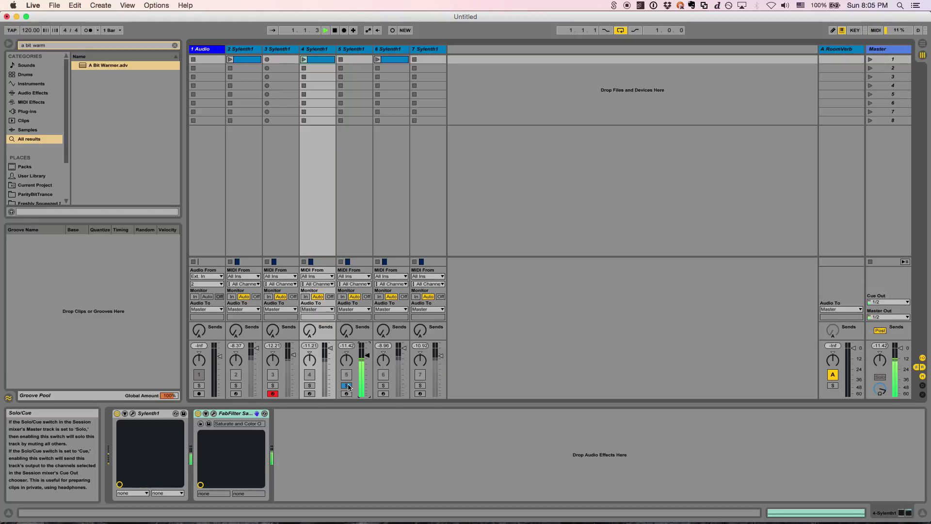
# - Alternate the solo between tracks 4 and 5, ending on track 4, and stop playback
pyautogui.click(310, 386)
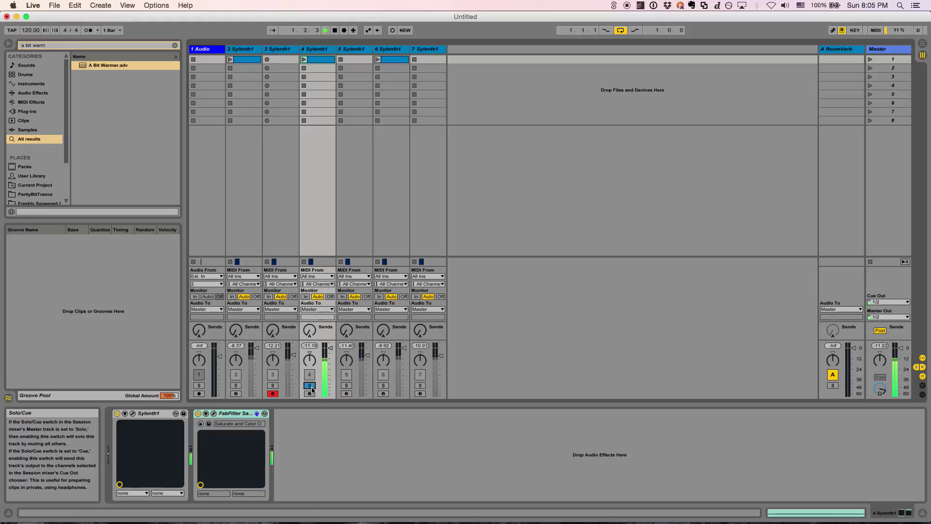
pyautogui.click(347, 387)
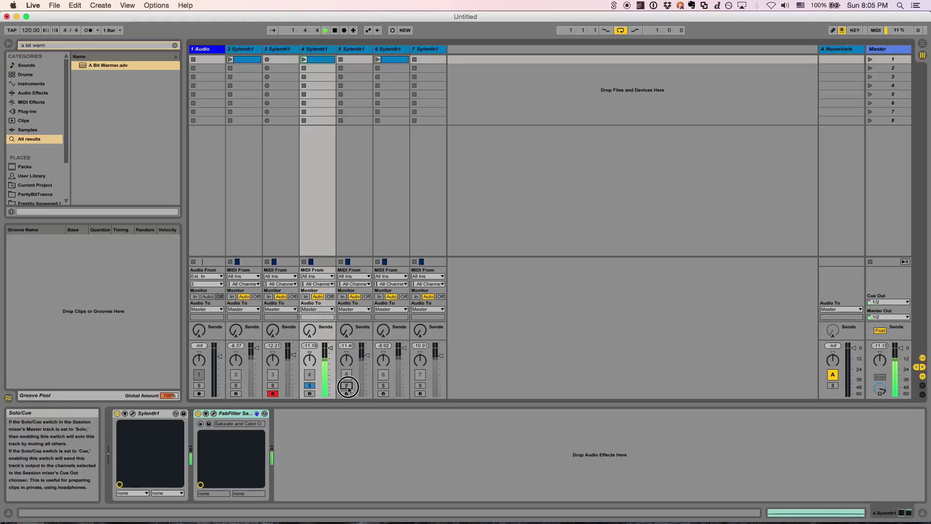
pyautogui.click(311, 387)
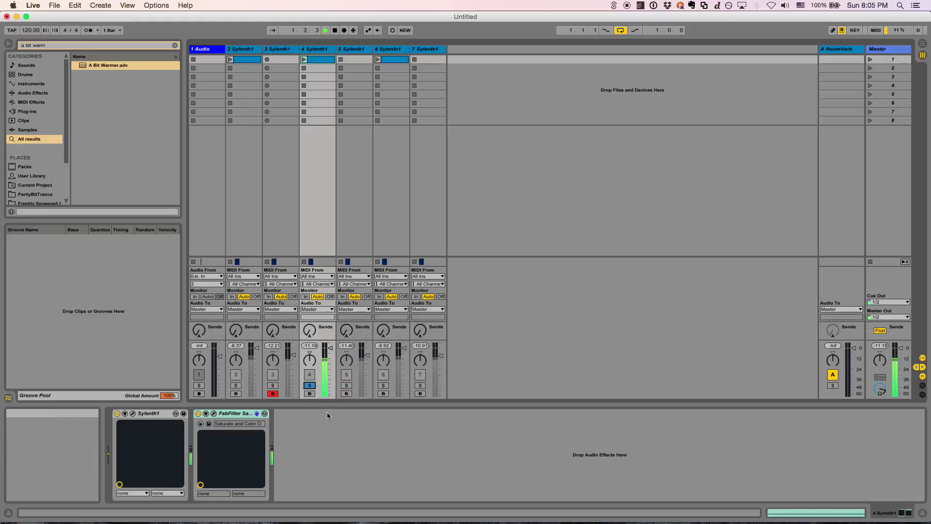
pyautogui.press('space')
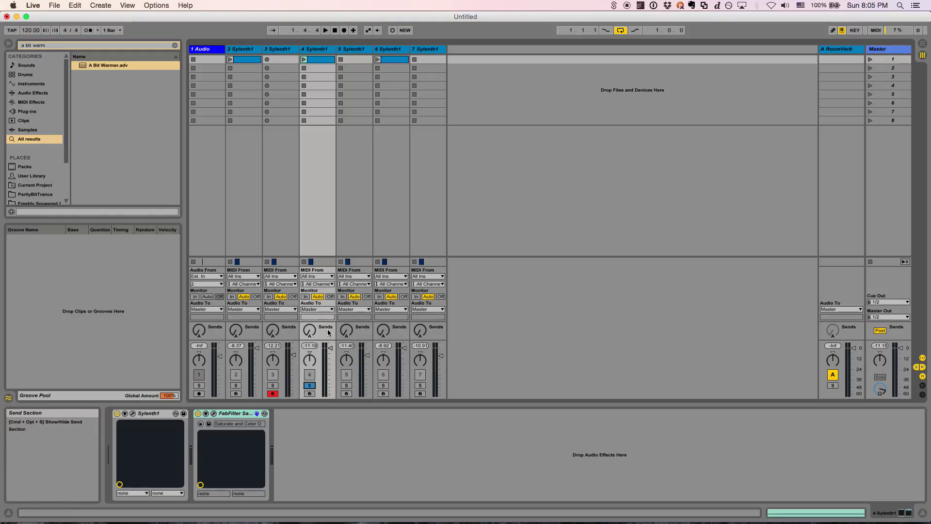
# - Show track 6's A Bit Warmer chain and play, alternating solo between tracks 7 and 6, ending on 6
pyautogui.click(381, 47)
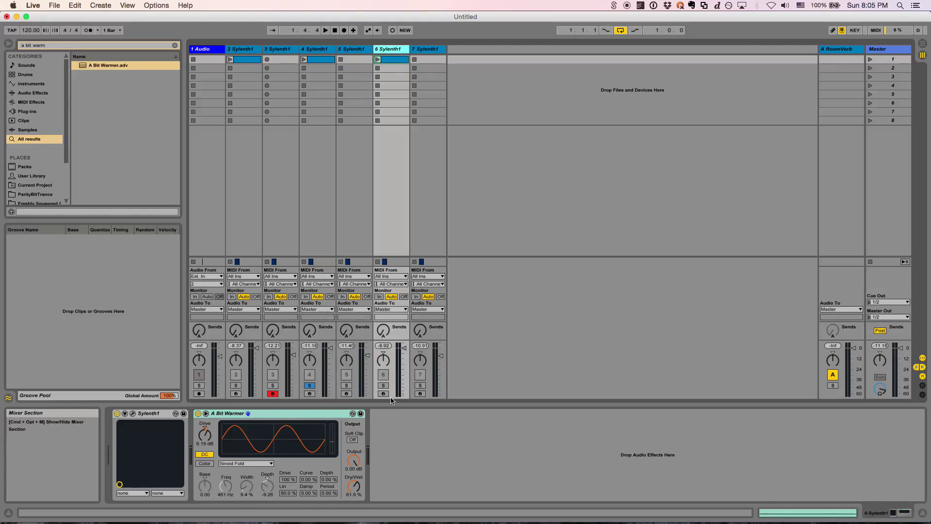
pyautogui.click(420, 386)
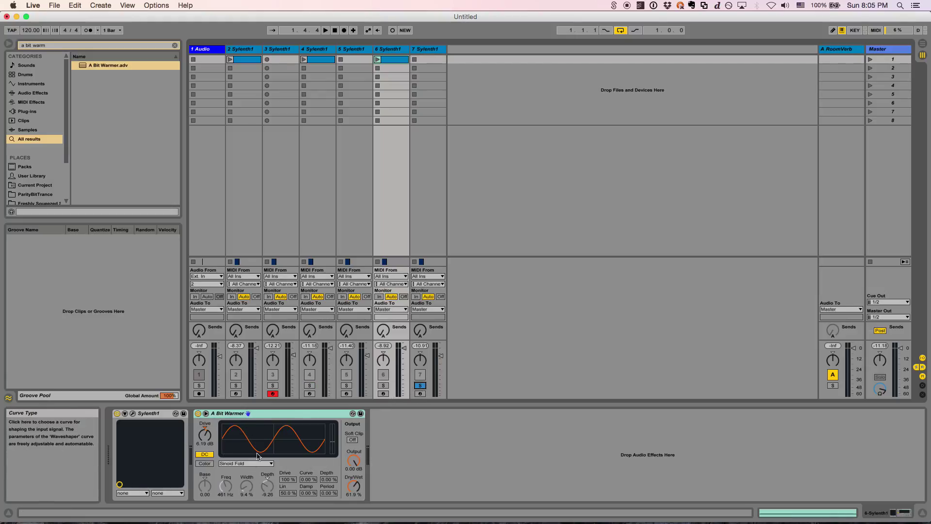
pyautogui.press('space')
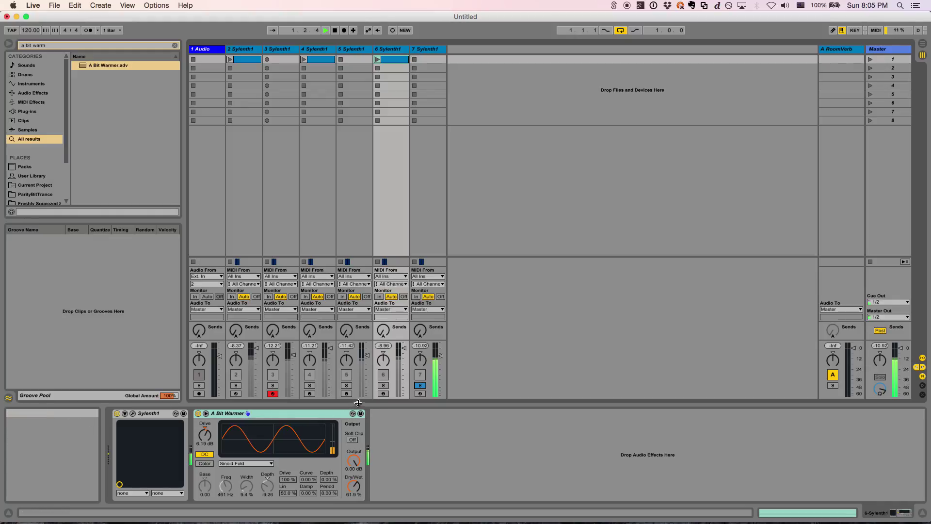
pyautogui.click(384, 386)
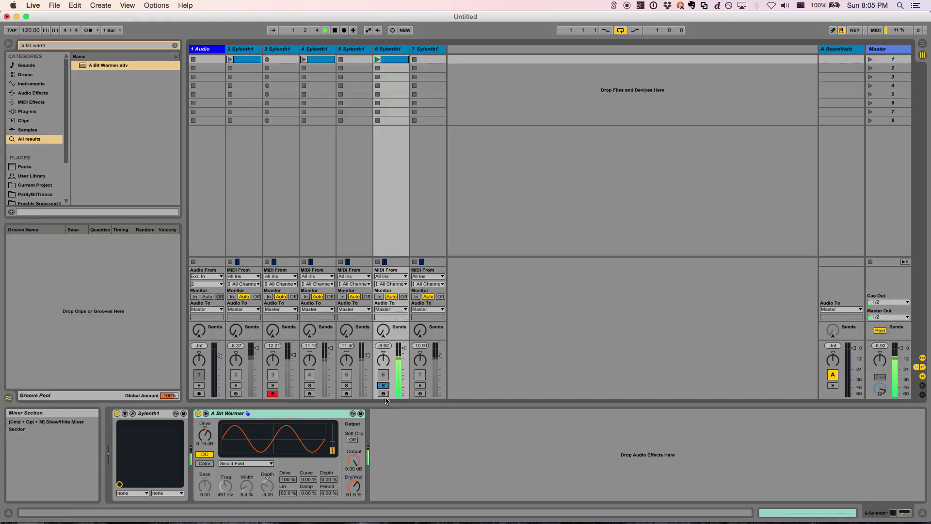
pyautogui.click(422, 386)
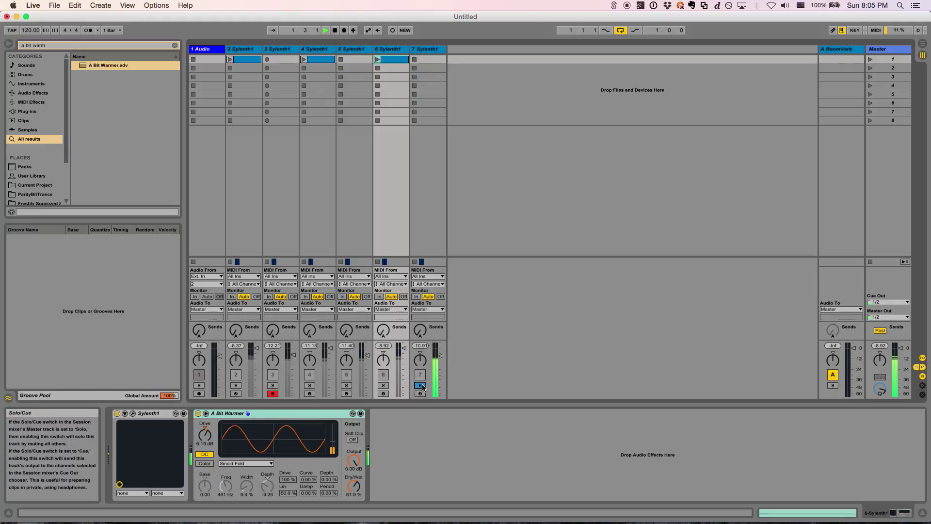
pyautogui.click(383, 387)
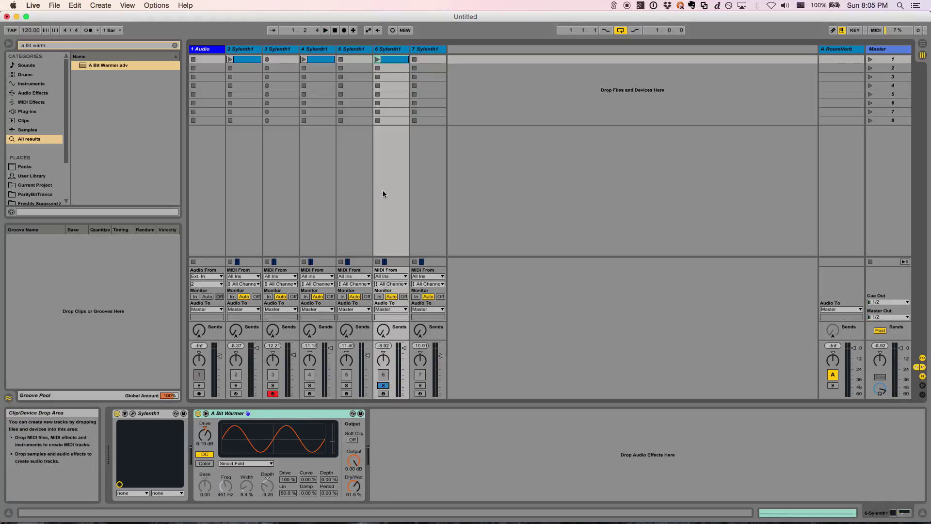
# - Step through the device chains of tracks 4, 5 and 6, ending on track 2's Decapitator chain
pyautogui.click(319, 180)
pyautogui.click(354, 182)
pyautogui.click(330, 184)
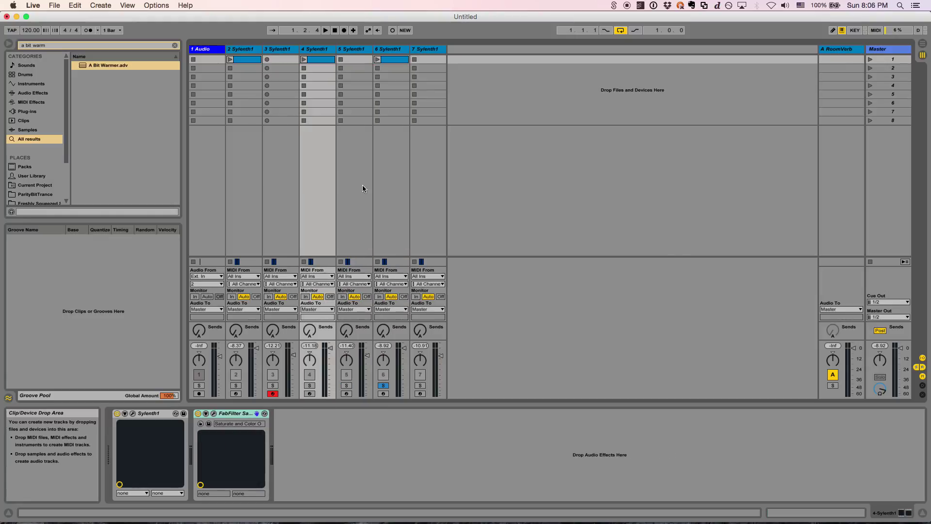
pyautogui.click(359, 186)
pyautogui.click(383, 195)
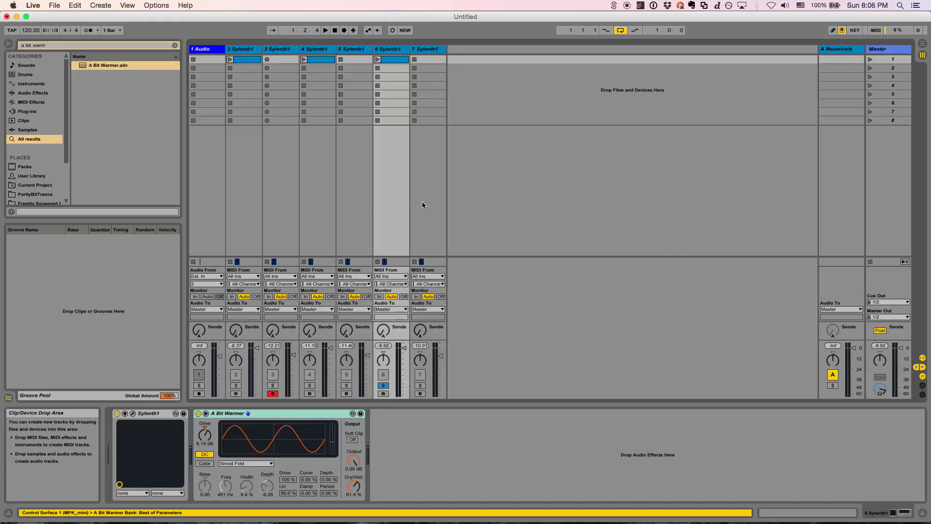
pyautogui.click(249, 202)
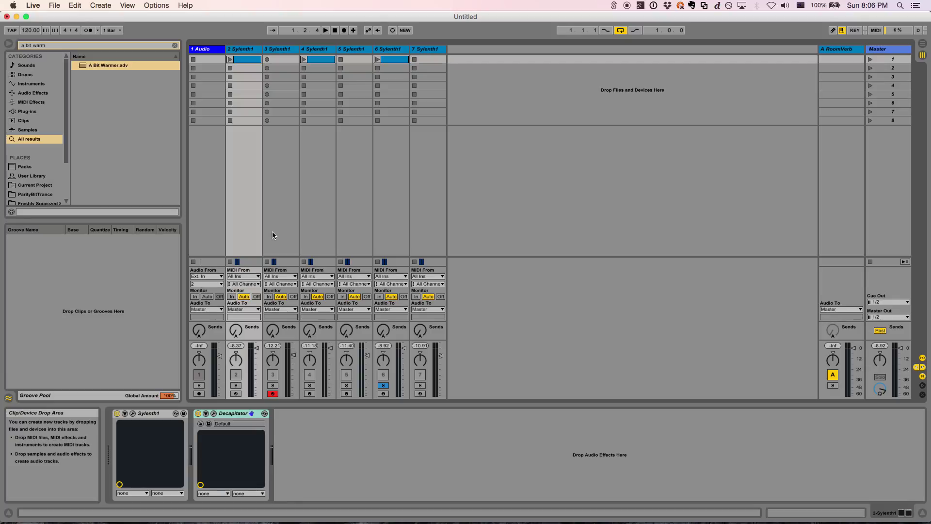
pyautogui.click(383, 386)
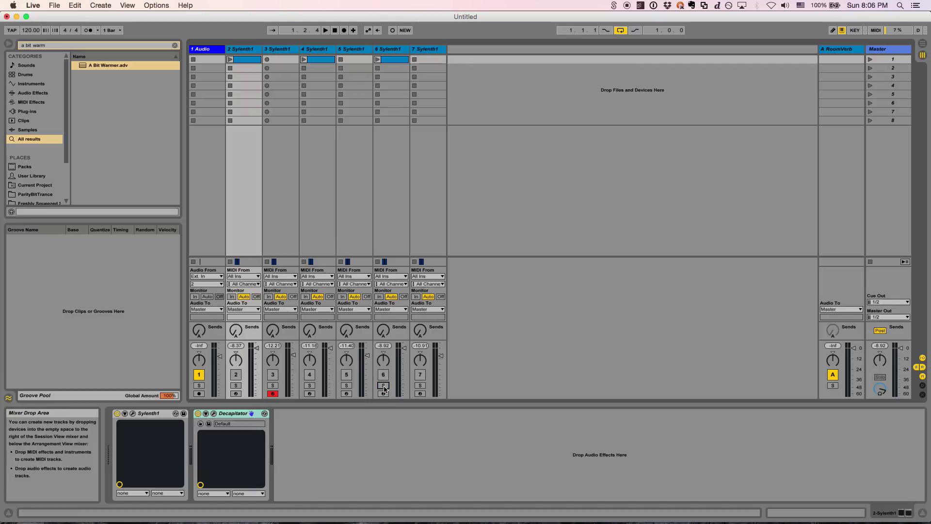
pyautogui.click(163, 418)
pyautogui.click(216, 421)
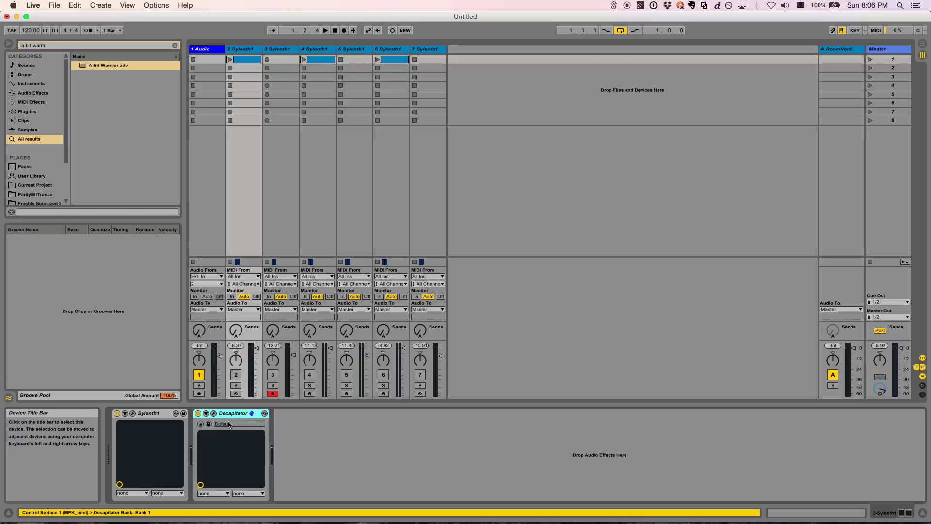